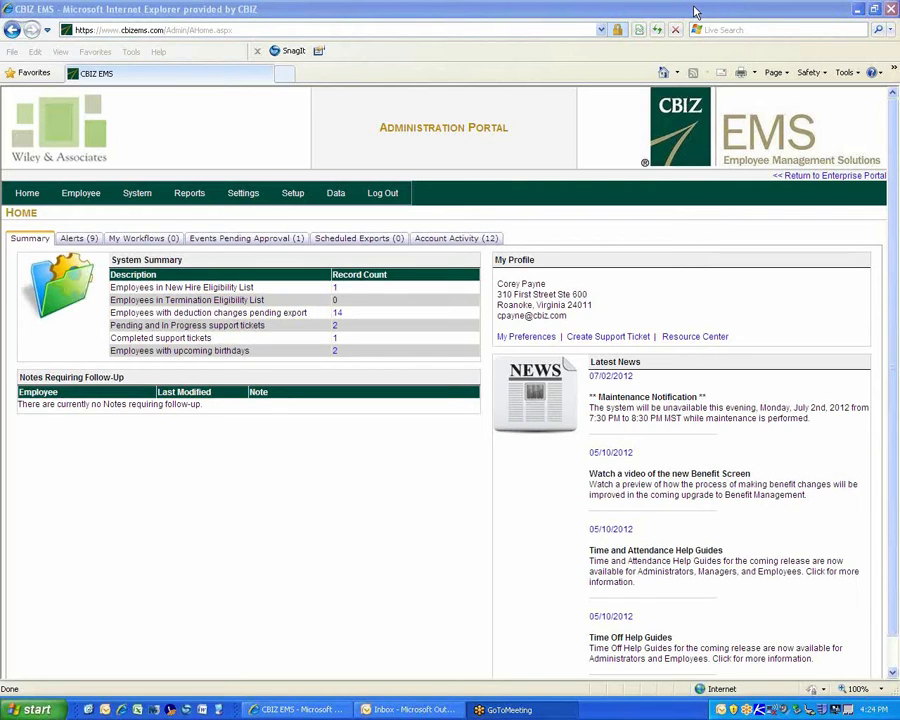
Open the Applicant Tracking advanced settings.
{"action": "mouse_move", "coordinate": [243, 193]}
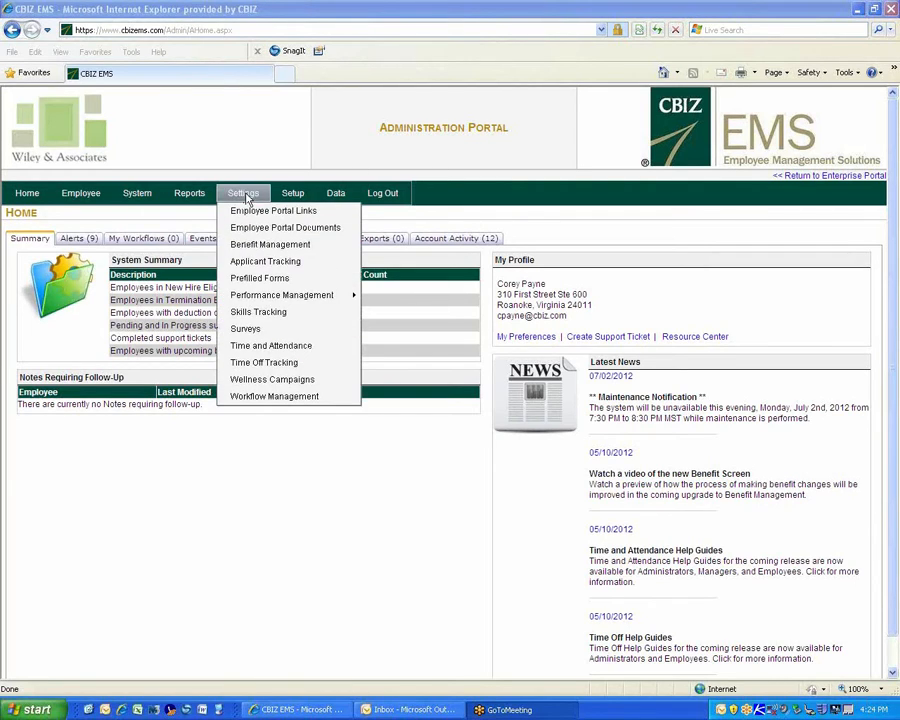
{"action": "left_click", "coordinate": [259, 261]}
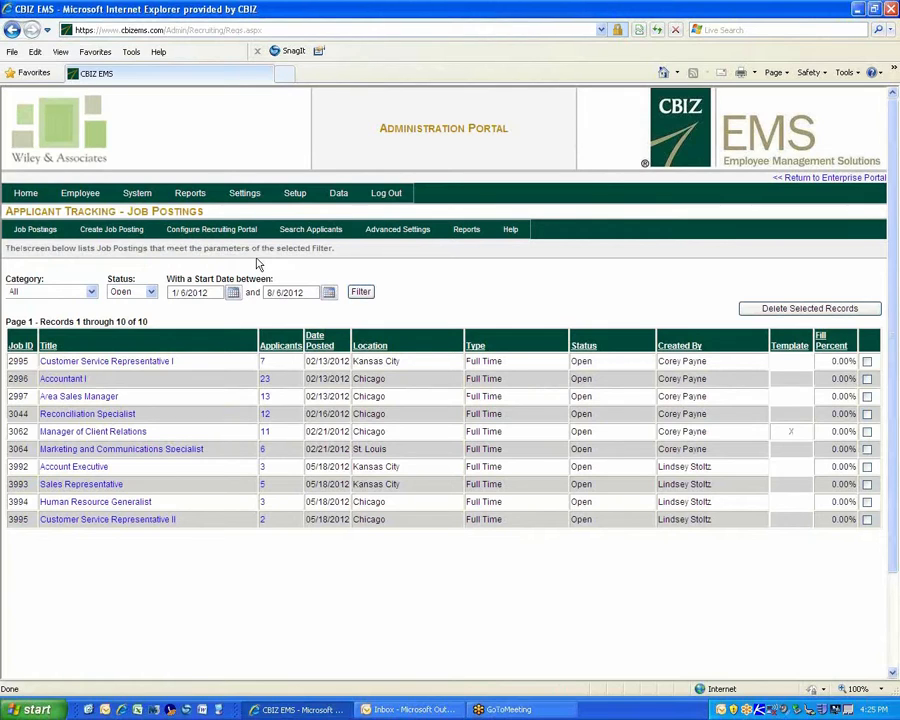
{"action": "left_click", "coordinate": [428, 230]}
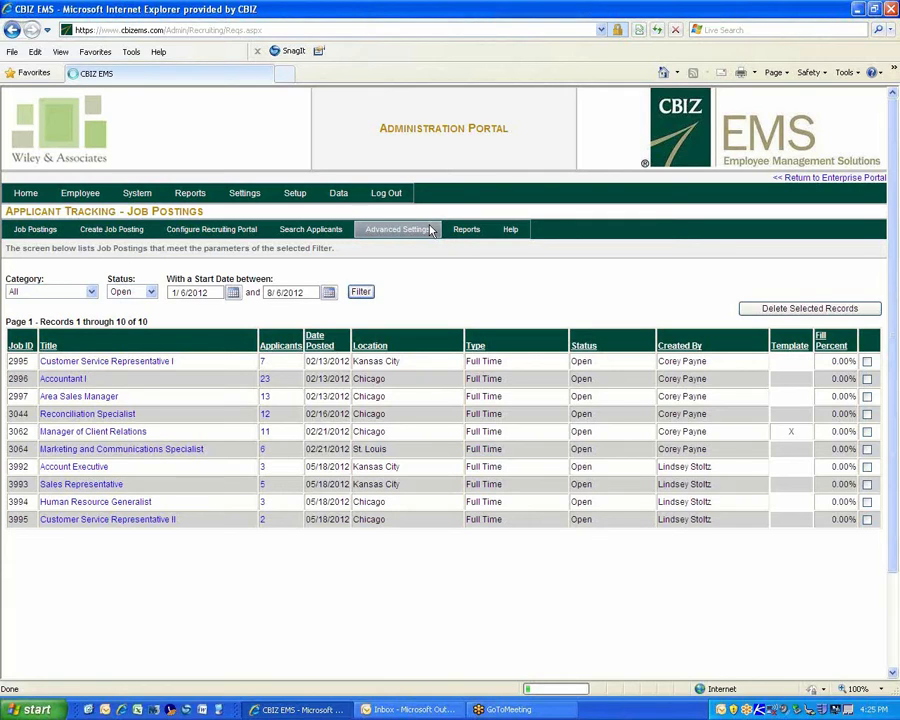
{"action": "left_click", "coordinate": [430, 230]}
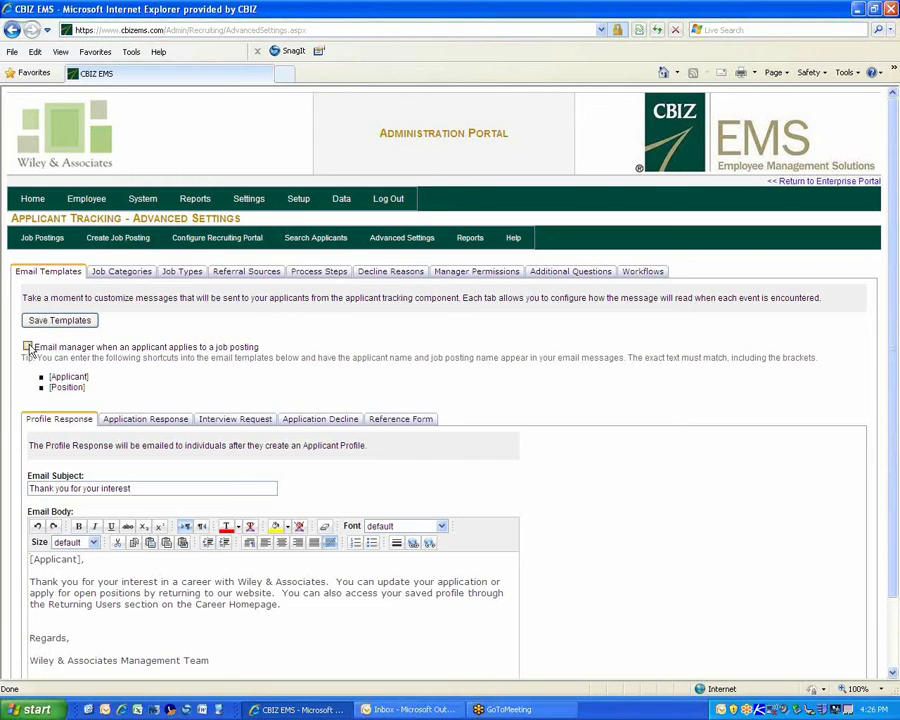
Review the job categories, job types and referral sources defined for applicant tracking.
{"action": "left_click", "coordinate": [133, 275]}
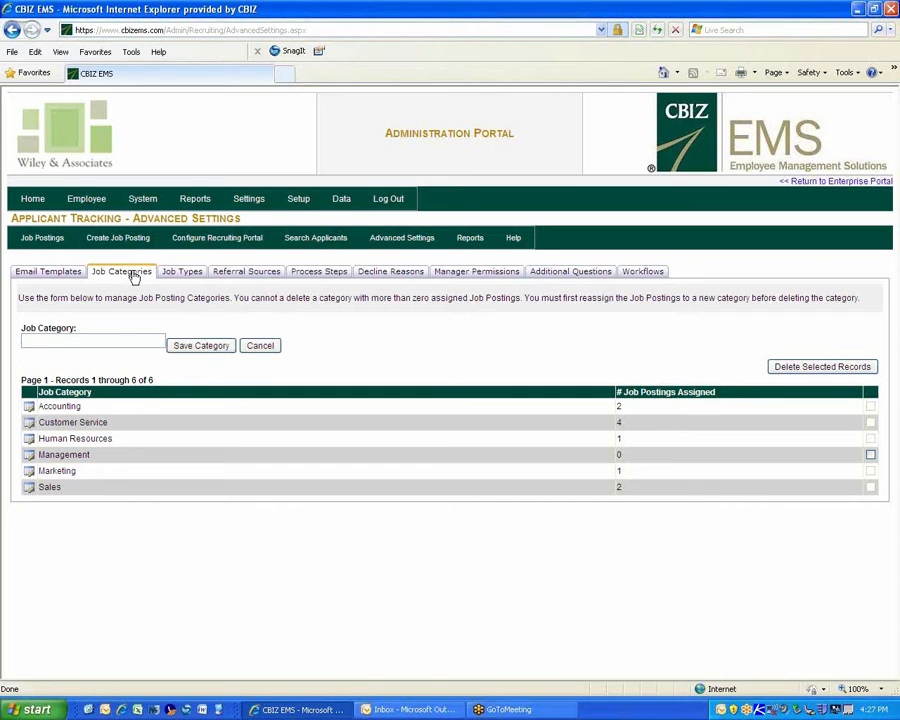
{"action": "left_click", "coordinate": [165, 273]}
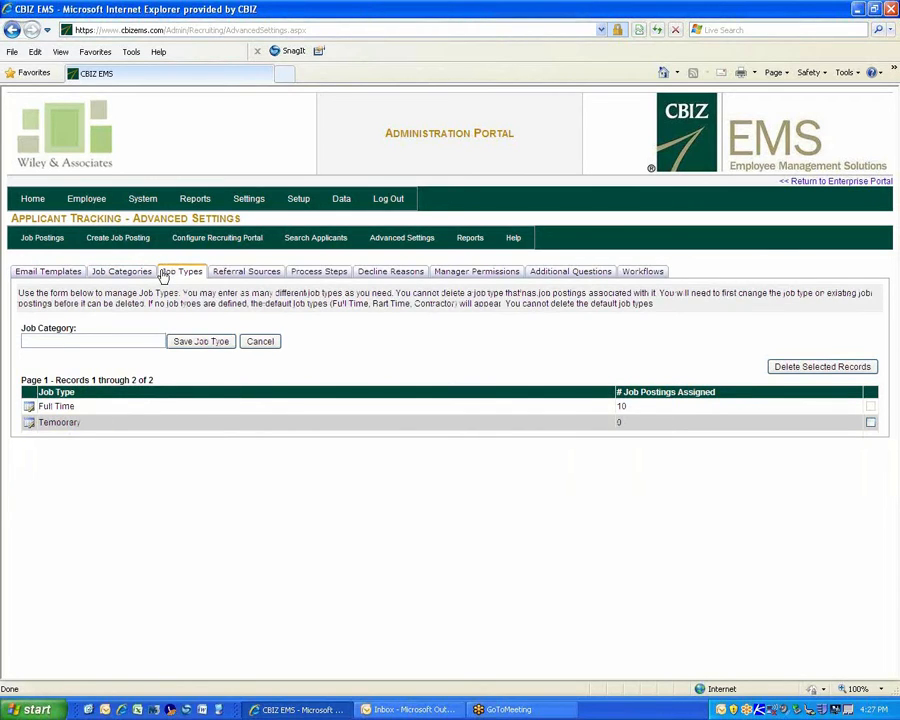
{"action": "left_click", "coordinate": [39, 340]}
{"action": "left_click", "coordinate": [226, 270]}
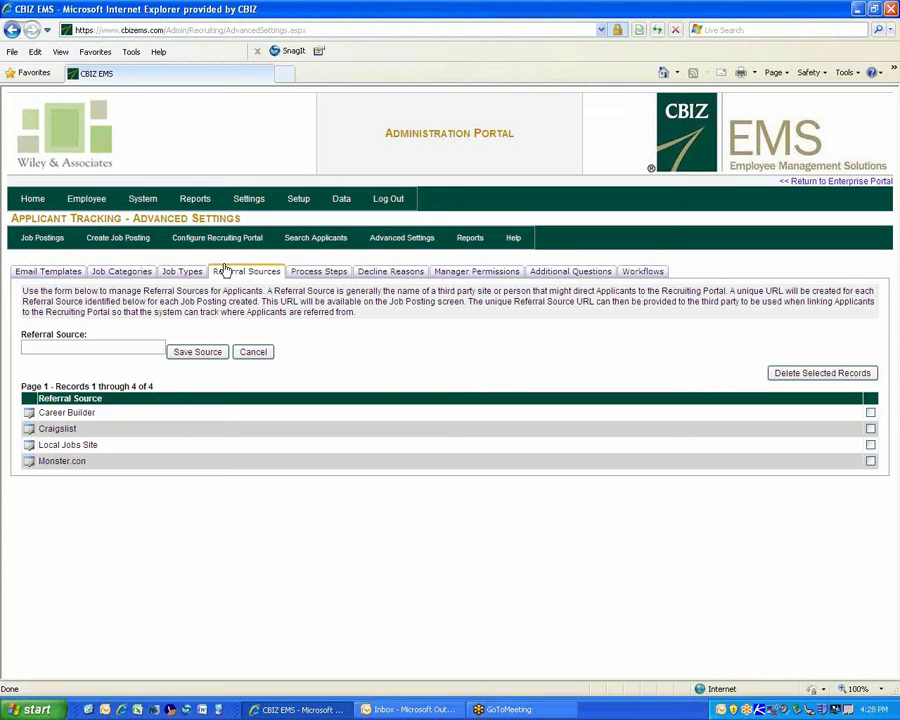
Add the applicant process step "10 - 90 day review" with step order 10, not visible to applicants, and save it.
{"action": "left_click", "coordinate": [311, 272]}
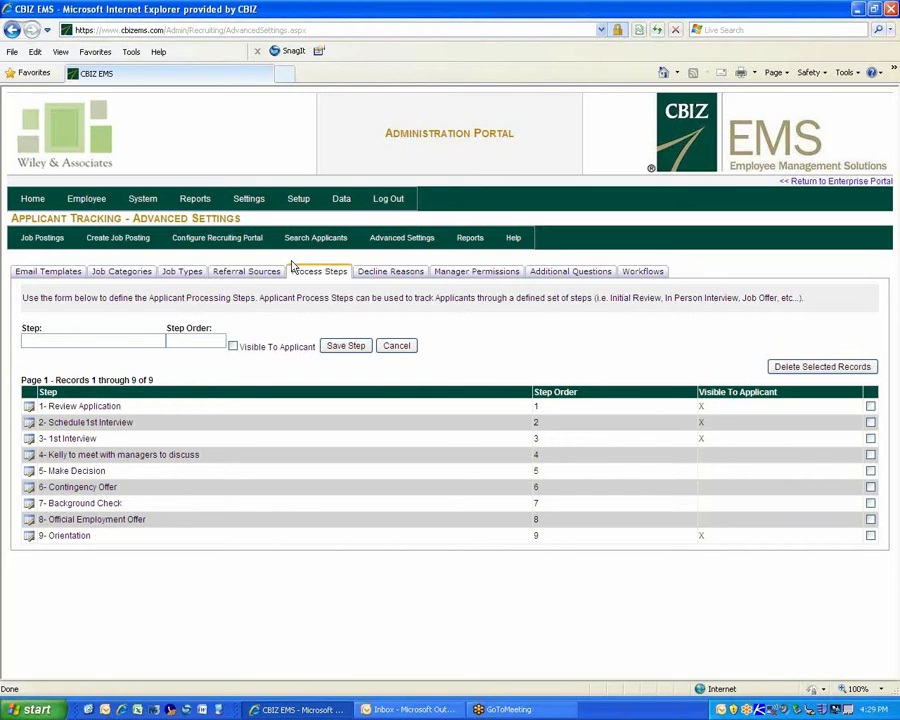
{"action": "left_click", "coordinate": [120, 341]}
{"action": "type", "text": "10 - 90 day review"}
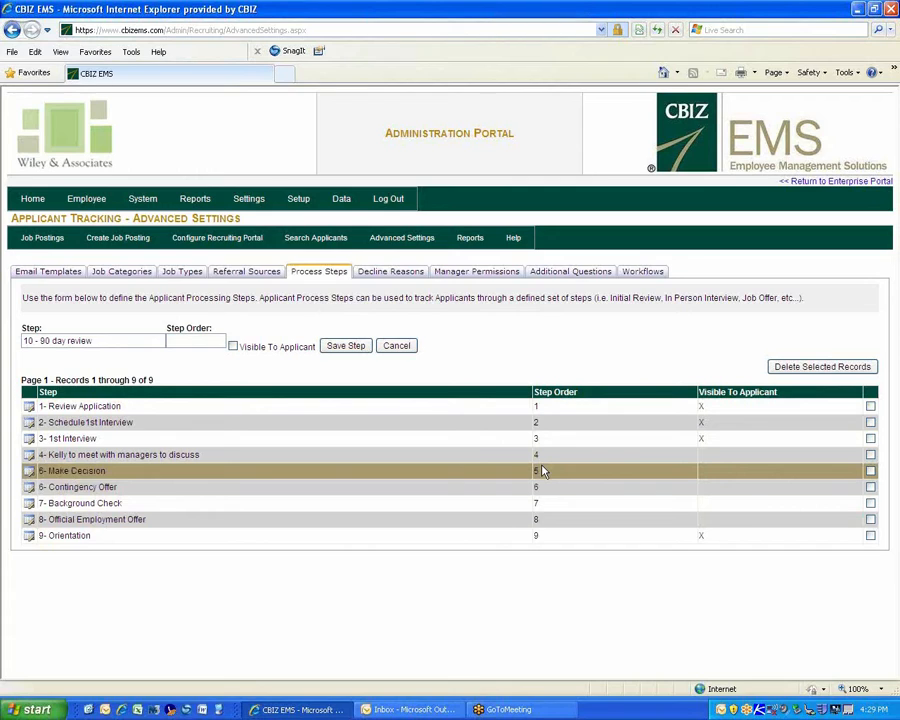
{"action": "type", "text": "10"}
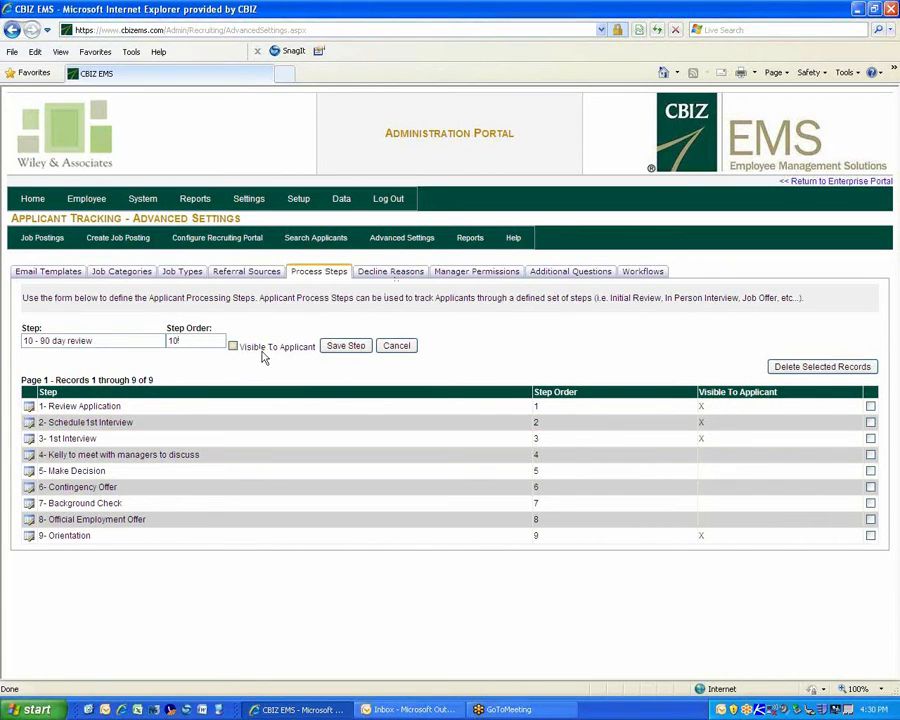
{"action": "left_click", "coordinate": [346, 346]}
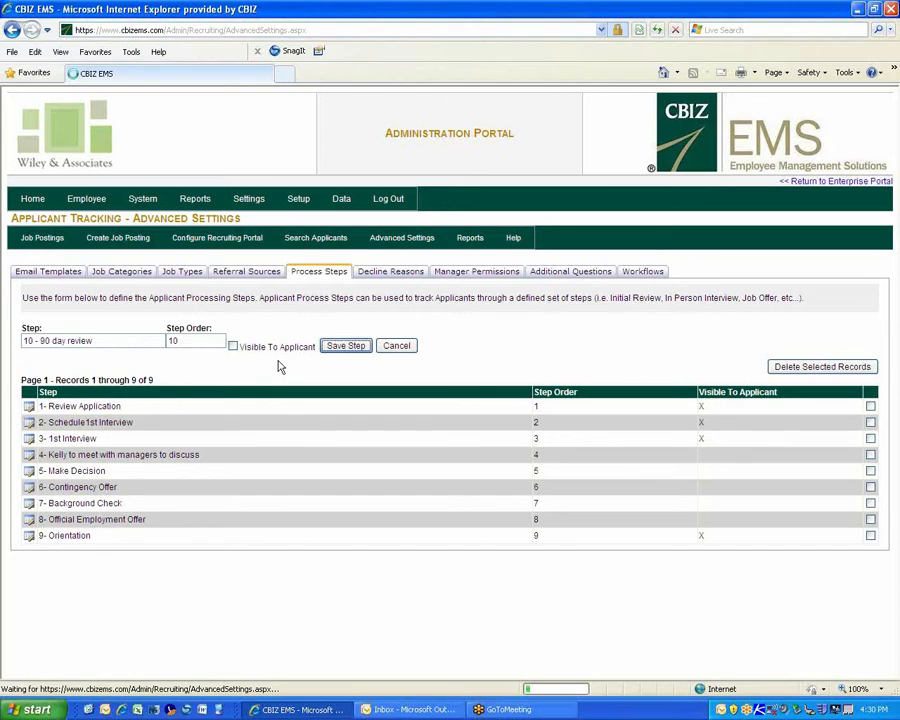
{"action": "left_click", "coordinate": [347, 347]}
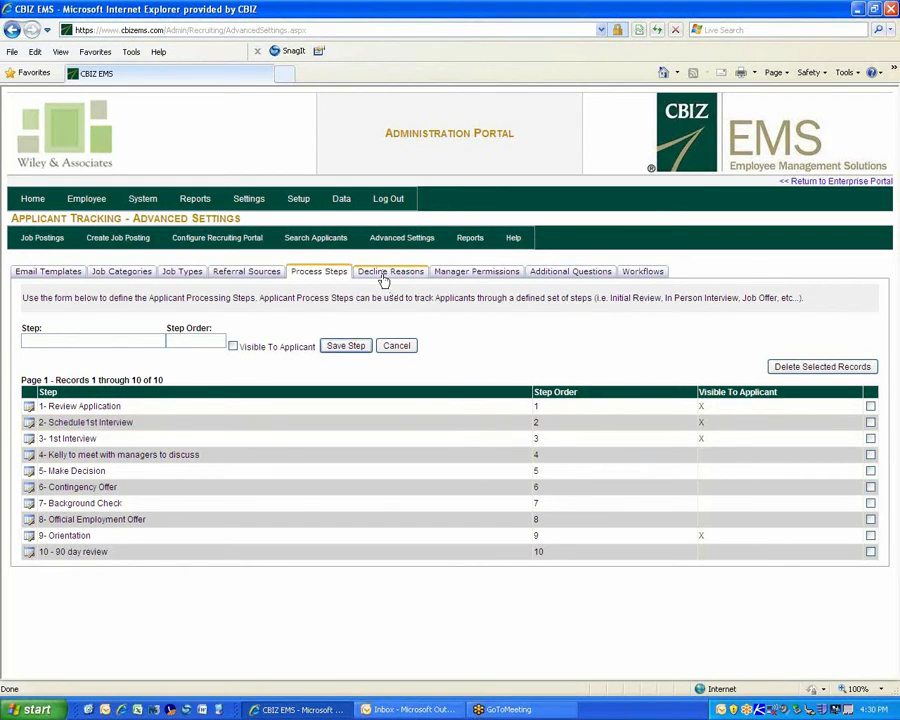
Review the applicant decline reasons and the manager permissions legend and table.
{"action": "left_click", "coordinate": [384, 282]}
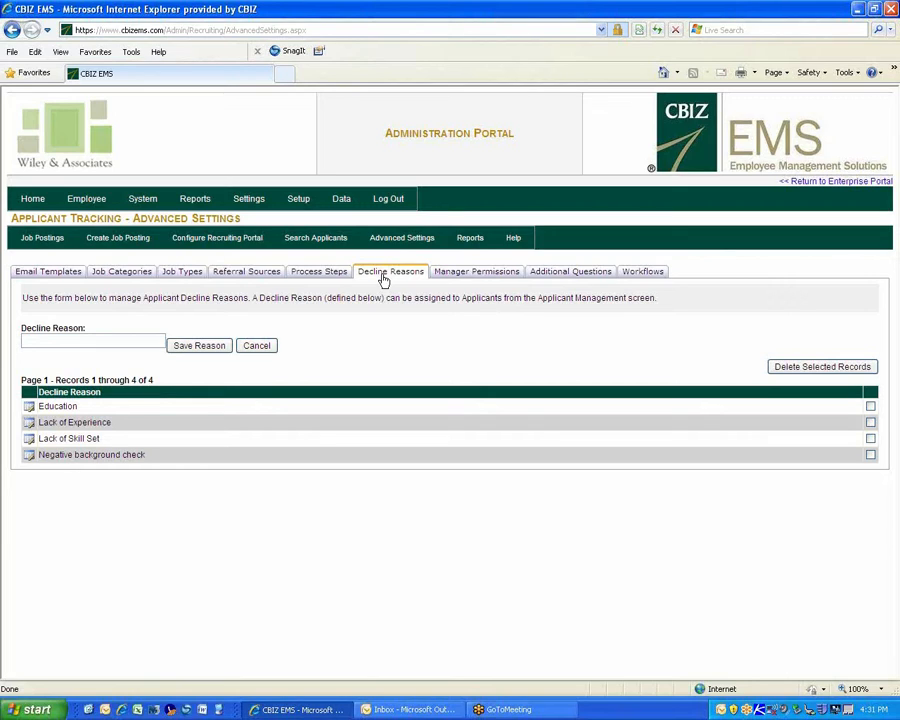
{"action": "left_click", "coordinate": [480, 273]}
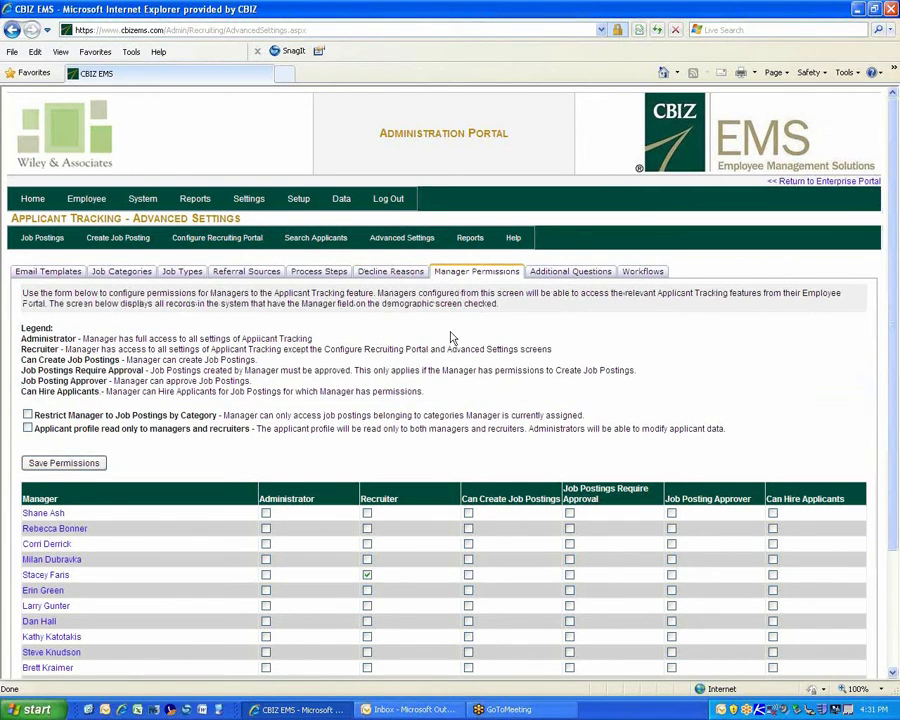
{"action": "scroll", "coordinate": [452, 332], "scroll_direction": "down", "scroll_amount": 3}
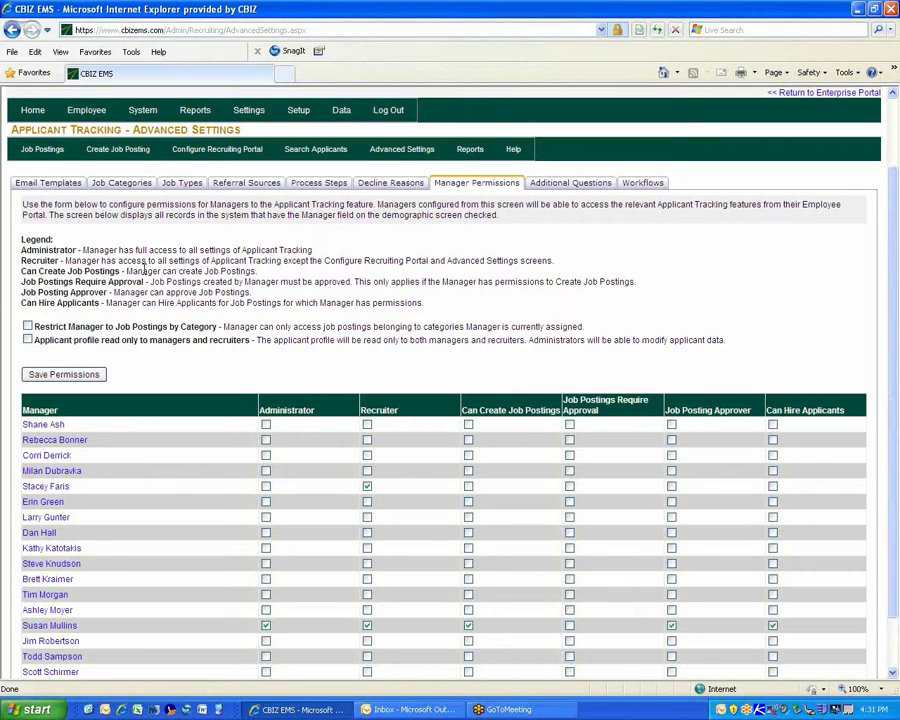
Grant the first listed manager Can Create Job Postings with Job Postings Require Approval, and make the seventh listed manager a Job Posting Approver.
{"action": "left_click", "coordinate": [129, 438]}
{"action": "left_click", "coordinate": [468, 425]}
{"action": "left_click", "coordinate": [570, 425]}
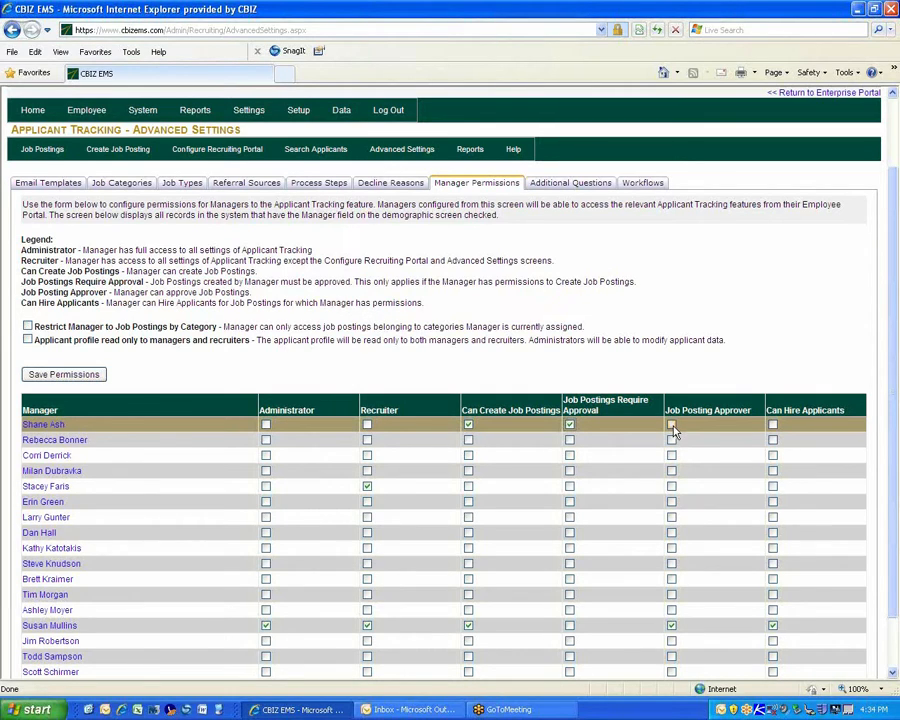
{"action": "left_click", "coordinate": [569, 426]}
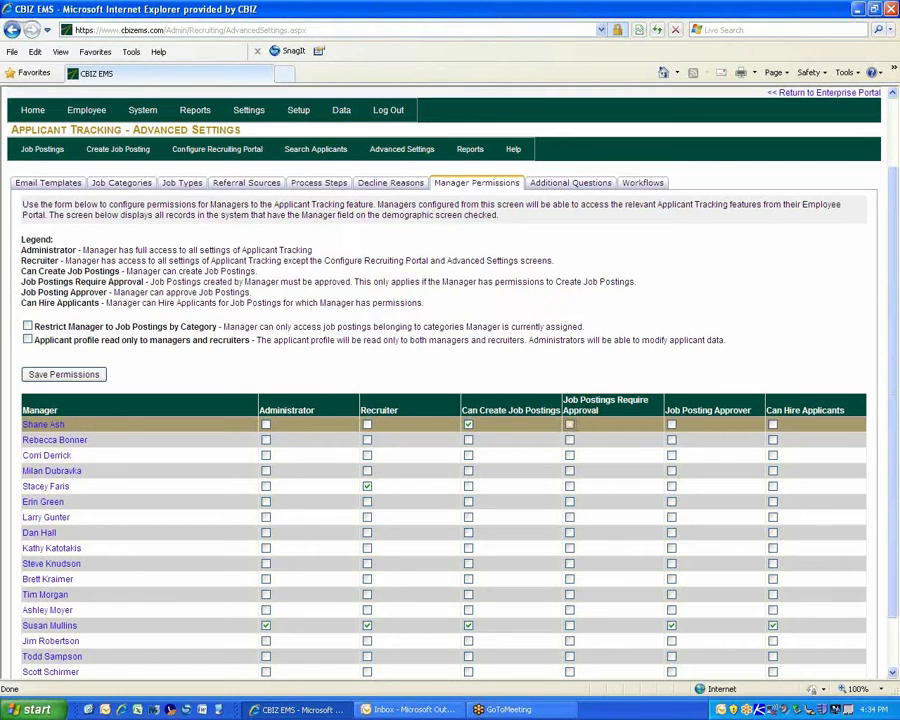
{"action": "left_click", "coordinate": [569, 425]}
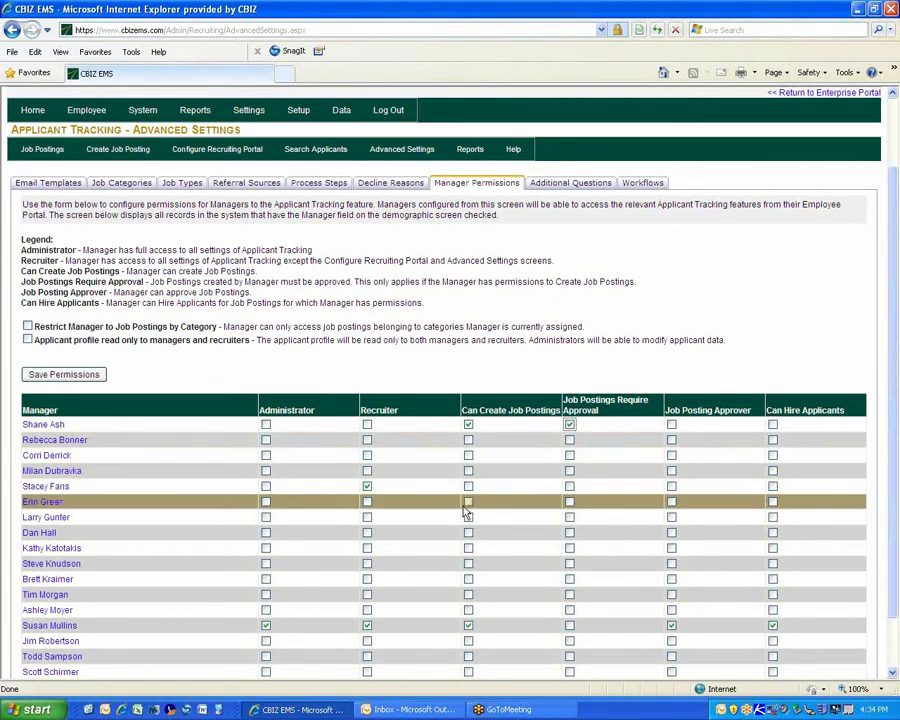
{"action": "left_click", "coordinate": [671, 517]}
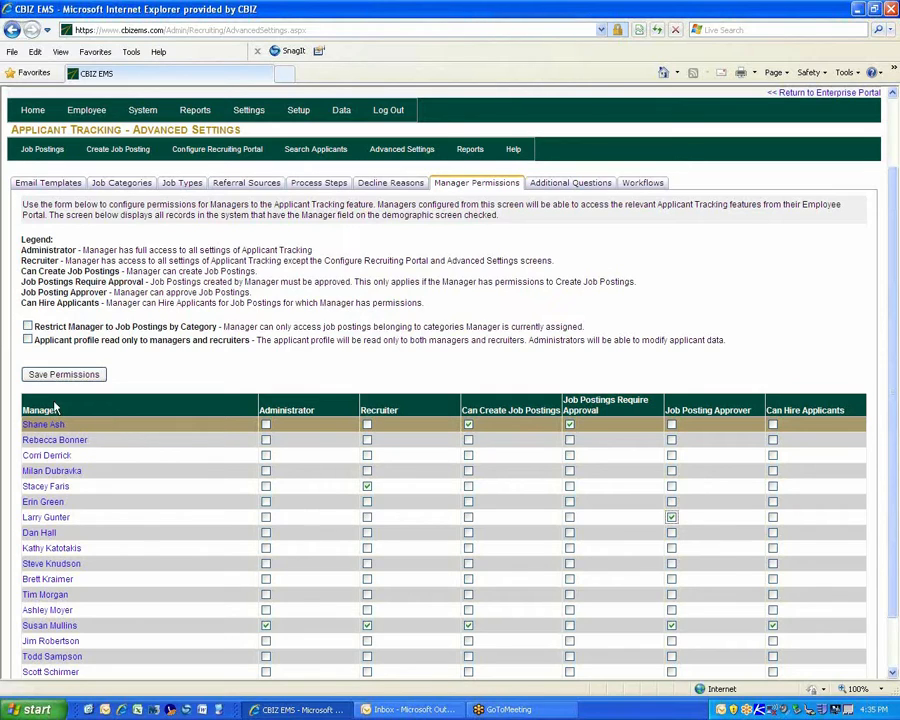
Restrict managers to job postings by category and save the Accounting category assignment for the first listed manager.
{"action": "left_click", "coordinate": [27, 326]}
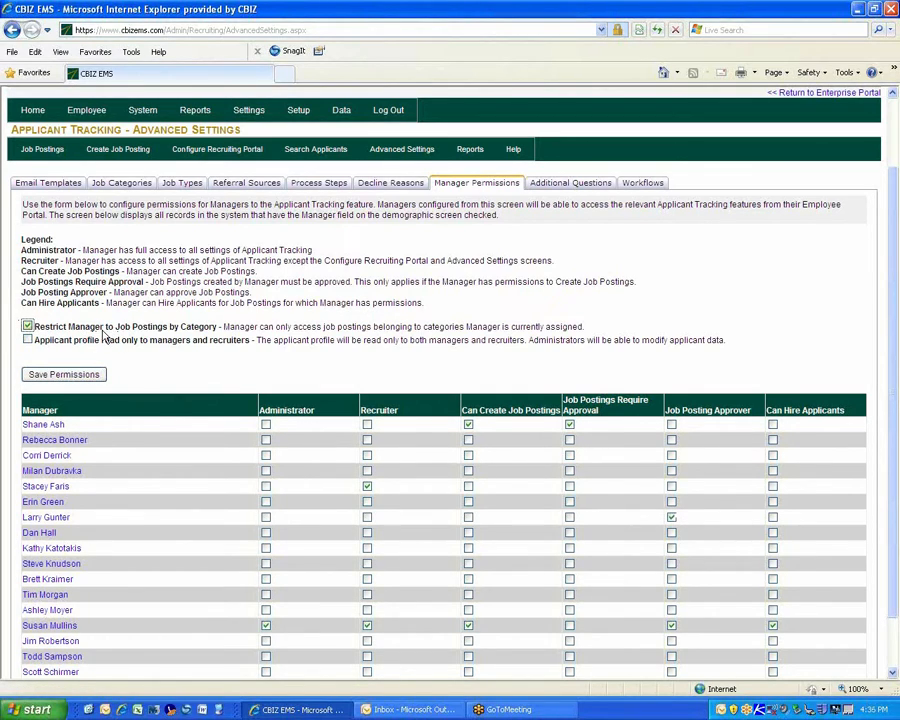
{"action": "left_click", "coordinate": [48, 426]}
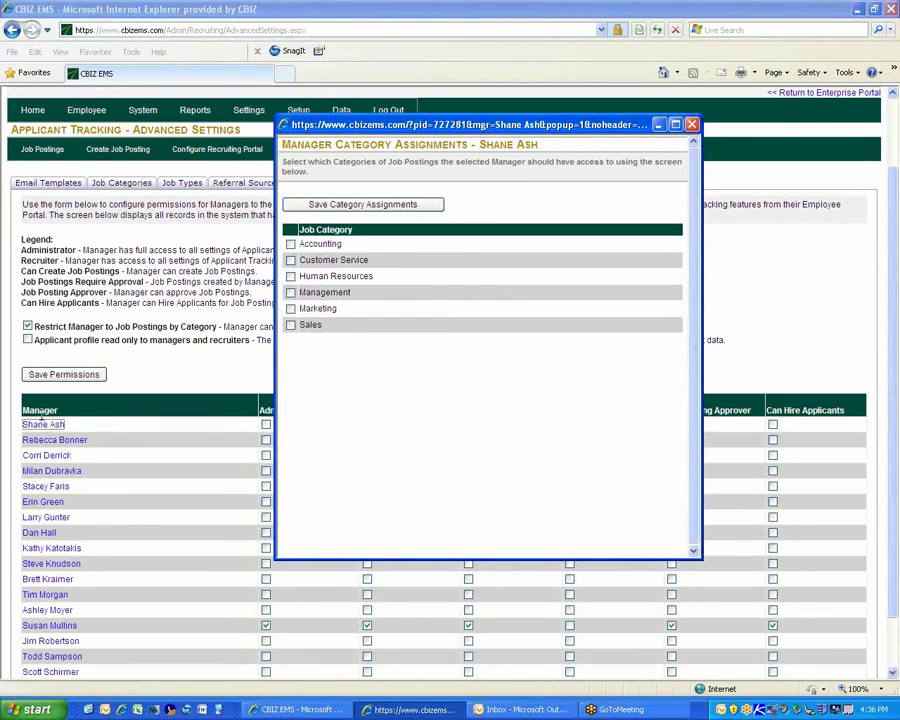
{"action": "left_click", "coordinate": [291, 245]}
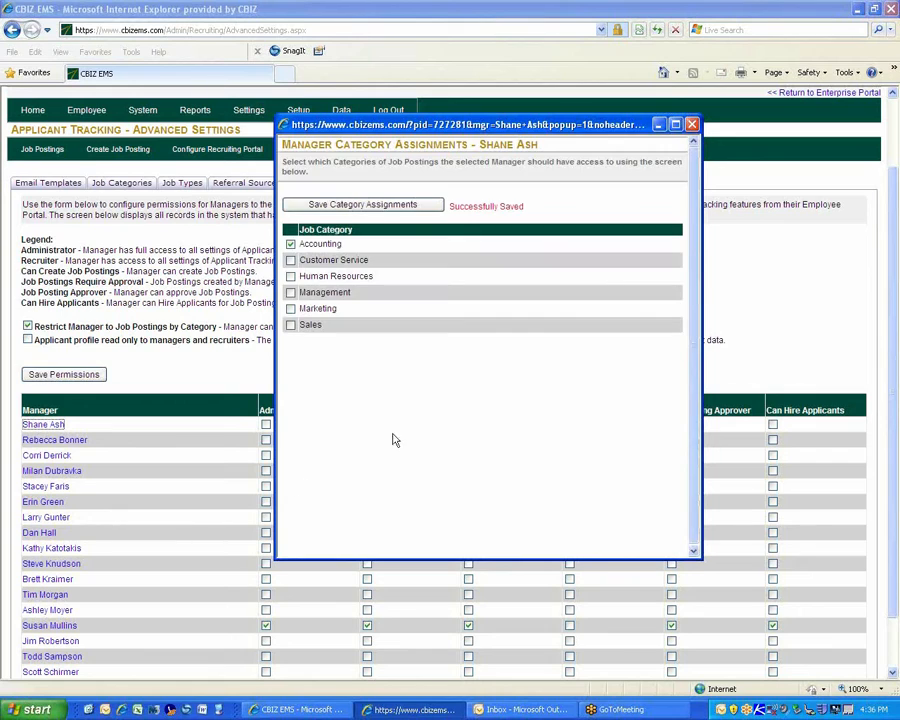
{"action": "left_click", "coordinate": [691, 124]}
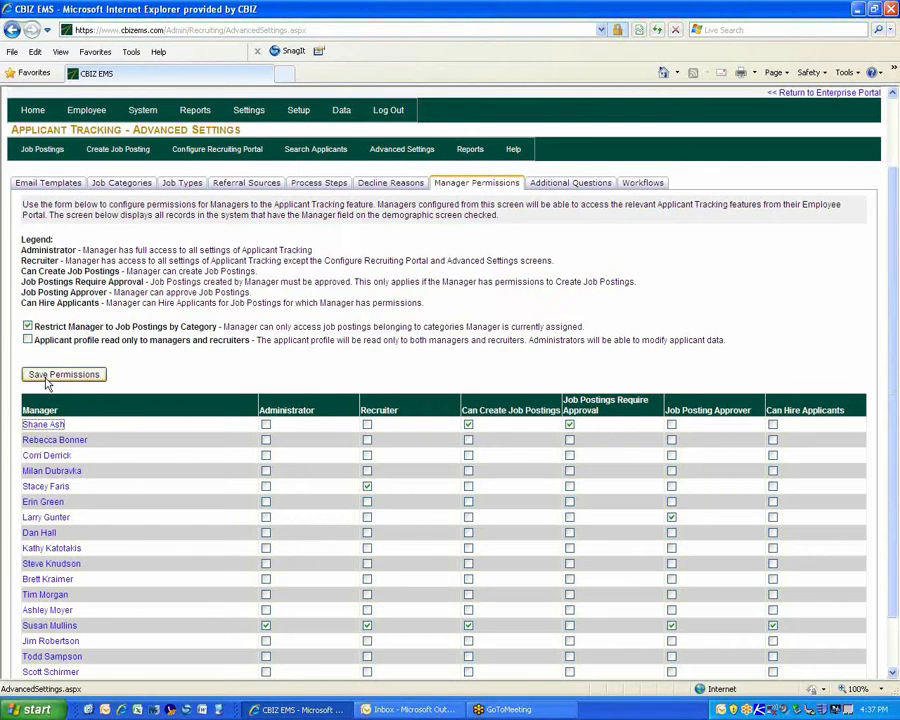
{"action": "scroll", "coordinate": [47, 383], "scroll_direction": "down", "scroll_amount": 1}
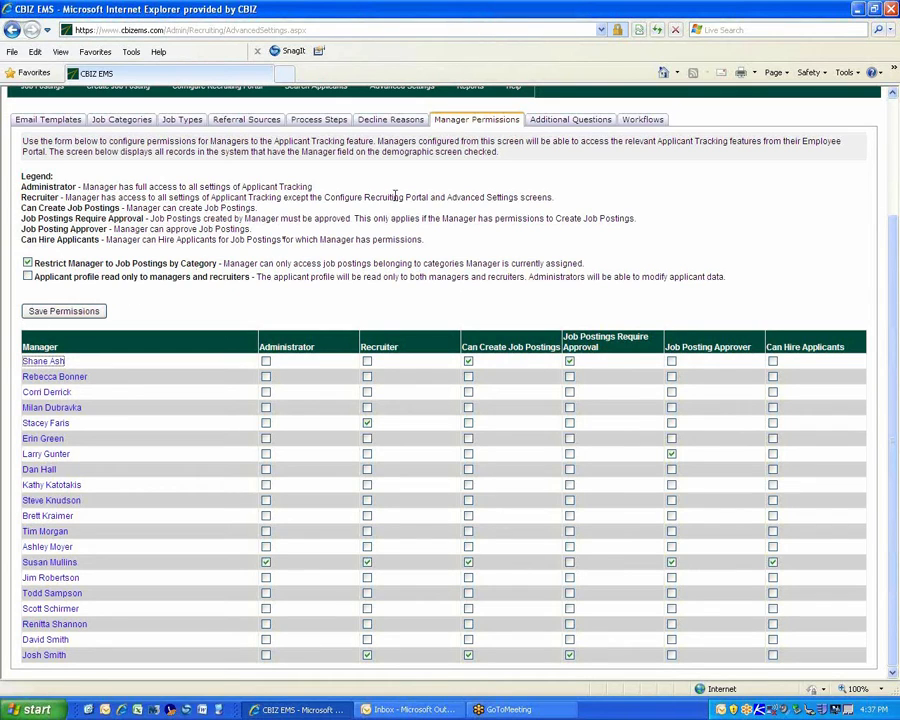
Enter the additional question "What is your salary requirement?" with short question "Salary Range" and display order 4.
{"action": "left_click", "coordinate": [553, 120]}
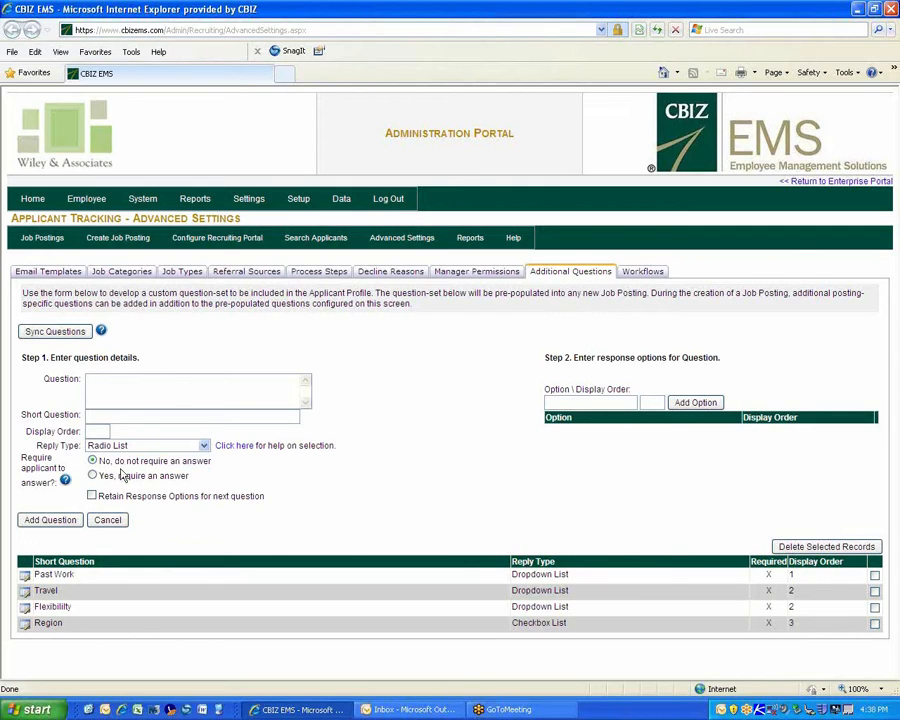
{"action": "left_click", "coordinate": [156, 391]}
{"action": "type", "text": "What is your salary require"}
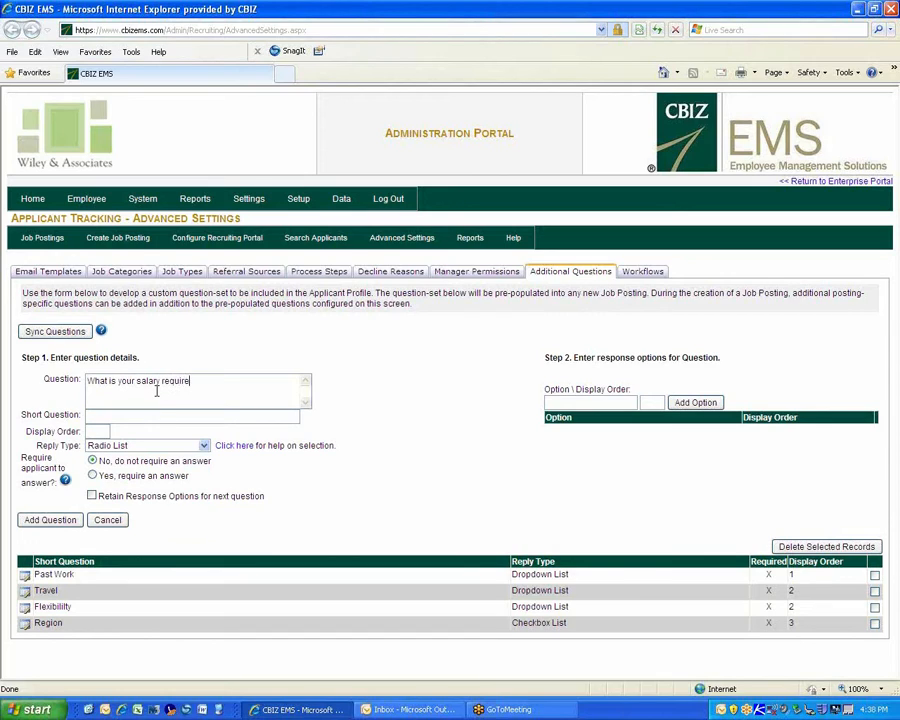
{"action": "type", "text": "ment?"}
{"action": "key", "text": "Tab"}
{"action": "type", "text": "Salary Range"}
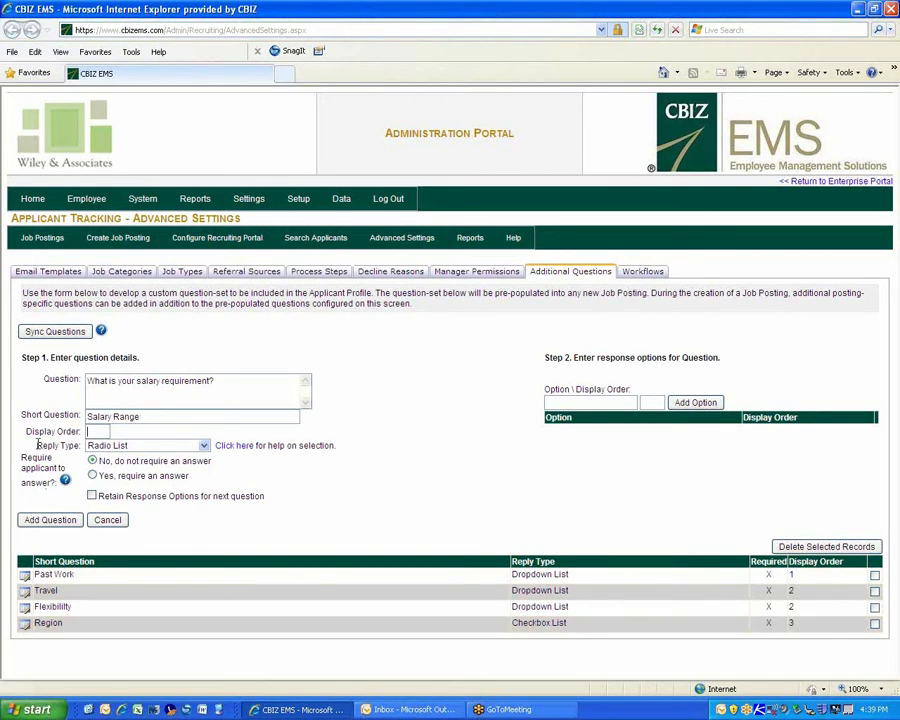
{"action": "type", "text": "4"}
{"action": "key", "text": "Tab"}
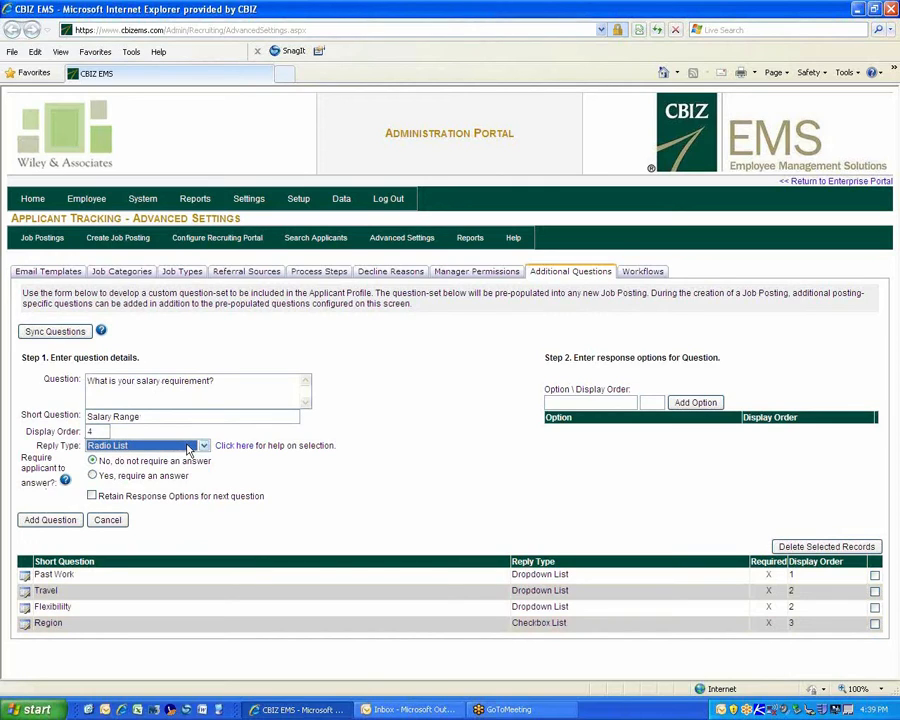
Set the salary question's reply type to Radio List and require applicants to answer it.
{"action": "left_click", "coordinate": [118, 447]}
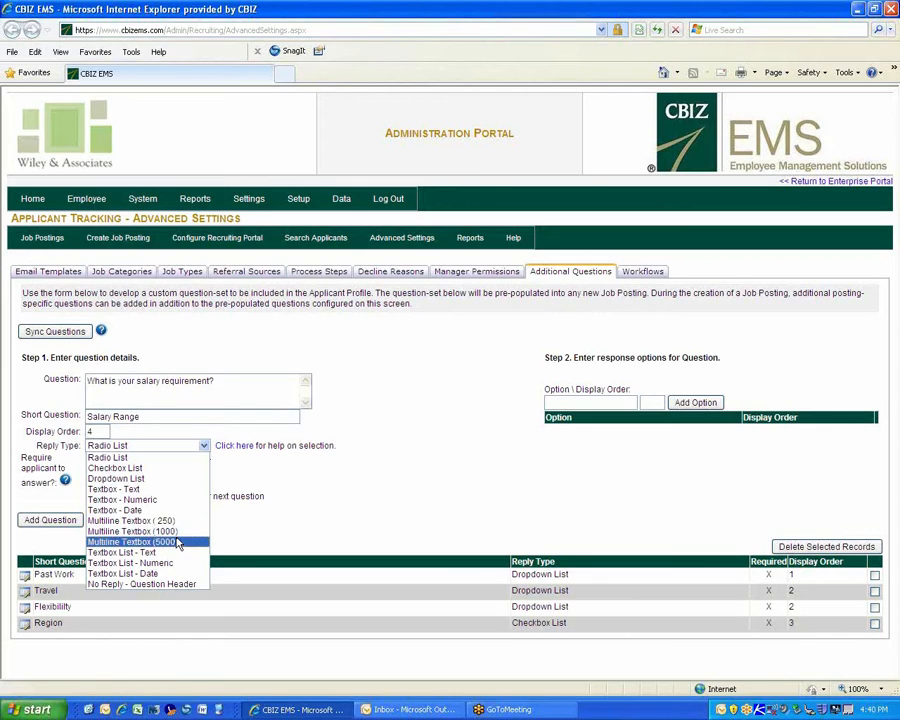
{"action": "left_click", "coordinate": [133, 459]}
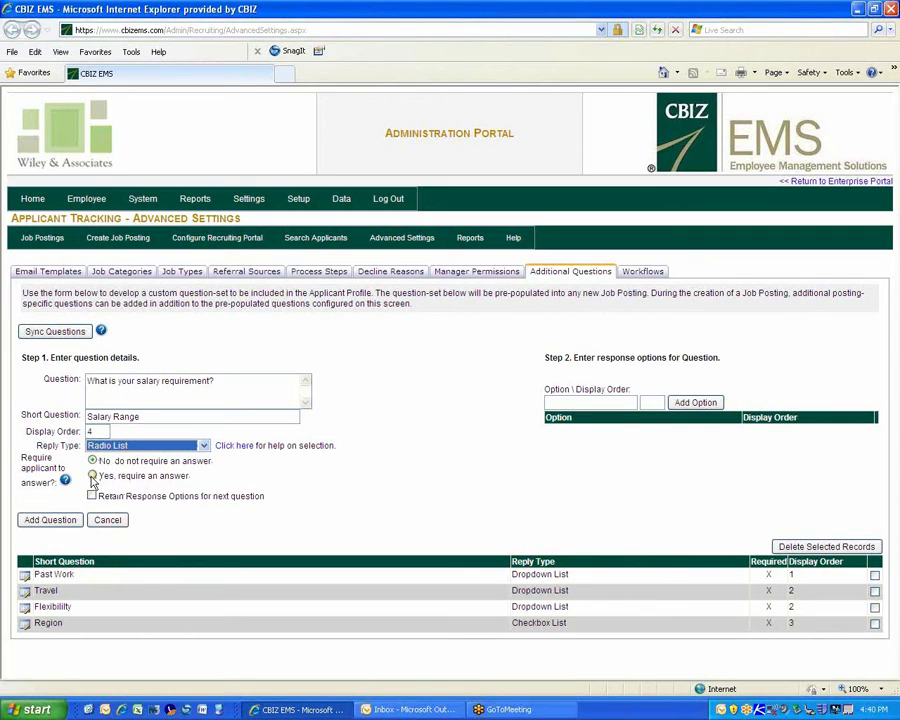
{"action": "left_click", "coordinate": [91, 479]}
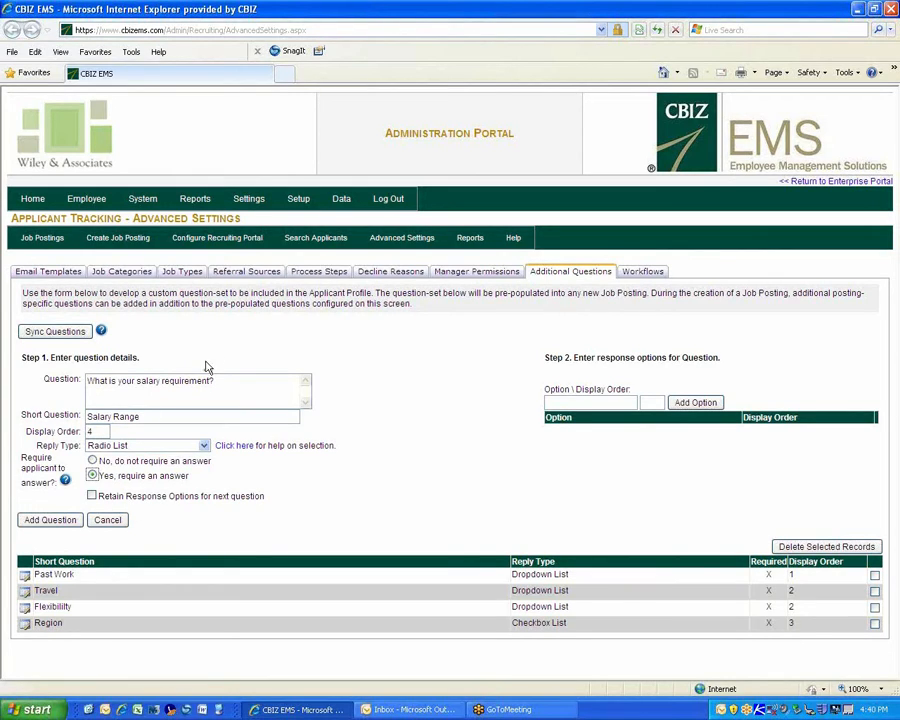
Add the response option "$0 - $30,000.00" with display order 1 to the salary question.
{"action": "left_click", "coordinate": [587, 401]}
{"action": "type", "text": "$0 - $30,000.00"}
{"action": "key", "text": "Tab"}
{"action": "type", "text": "1"}
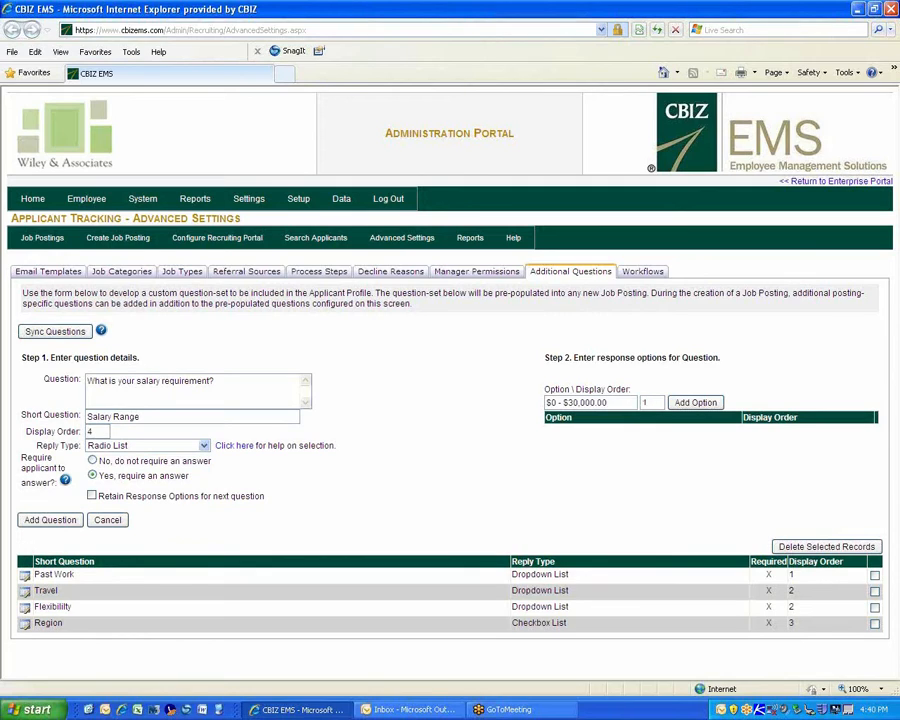
{"action": "left_click", "coordinate": [697, 403]}
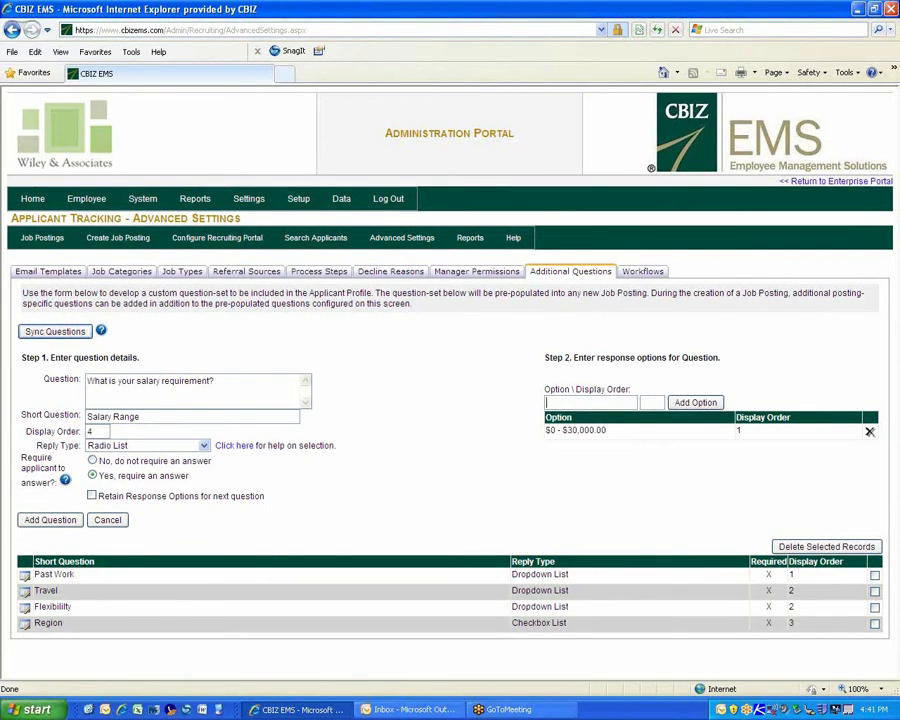
Add the response option "$30,001.00 - $60,000.00" with display order 2, and add the finished salary question to the question set.
{"action": "type", "text": "$"}
{"action": "type", "text": "30"}
{"action": "type", "text": ",001"}
{"action": "type", "text": ".00"}
{"action": "type", "text": " -"}
{"action": "type", "text": " $60"}
{"action": "type", "text": ",000"}
{"action": "type", "text": ".00"}
{"action": "left_click", "coordinate": [648, 402]}
{"action": "type", "text": "2"}
{"action": "left_click", "coordinate": [686, 403]}
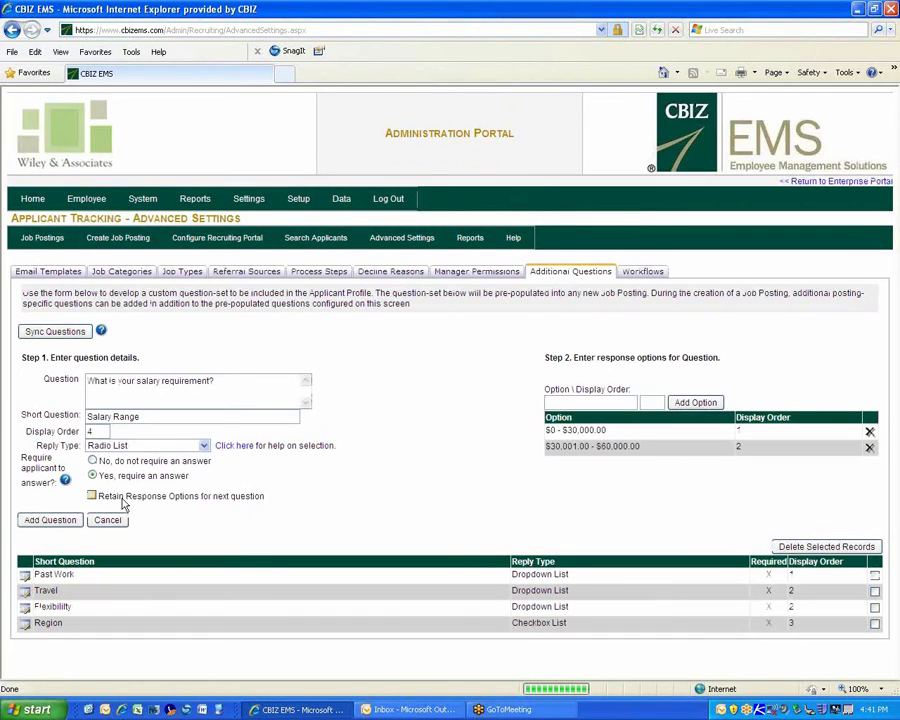
{"action": "left_click", "coordinate": [50, 520]}
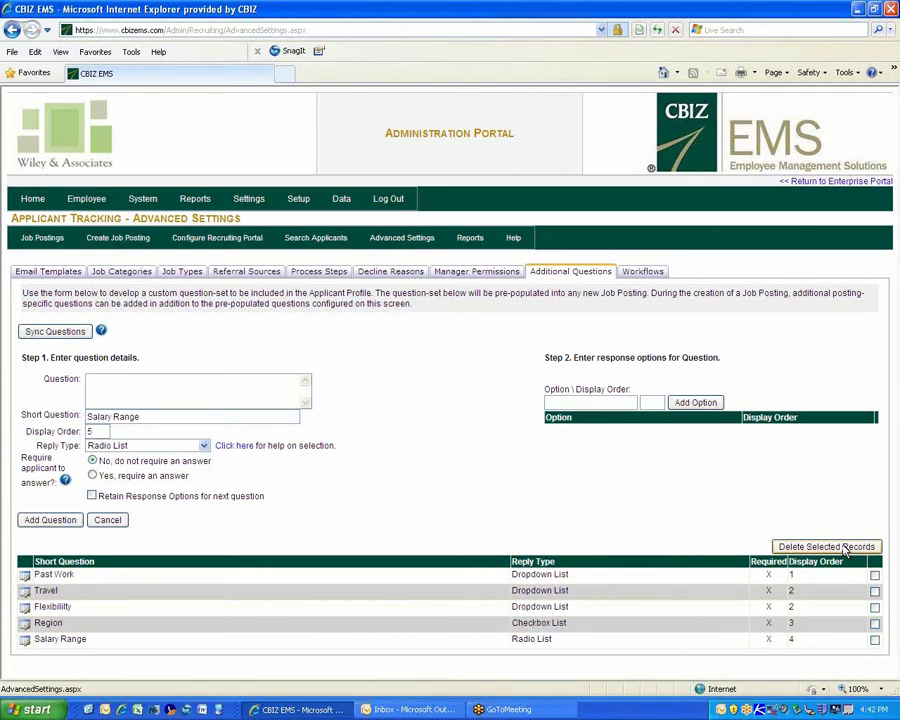
In the workflow settings, choose the Accounting job category and the New Hire Onboarding workflow for the "Job posting submitted for approval" event.
{"action": "mouse_move", "coordinate": [102, 333]}
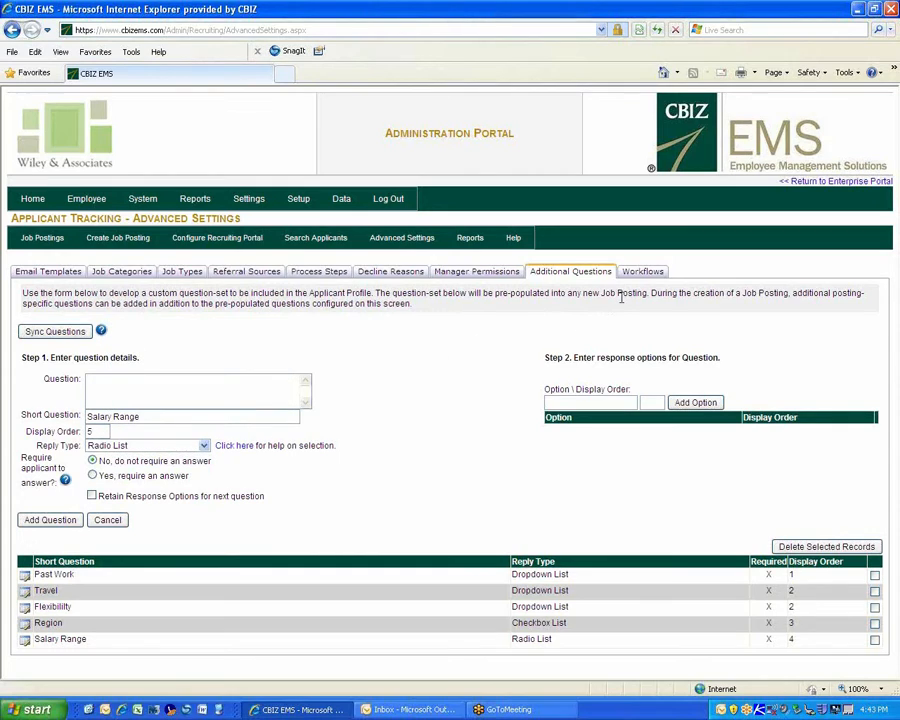
{"action": "left_click", "coordinate": [642, 271]}
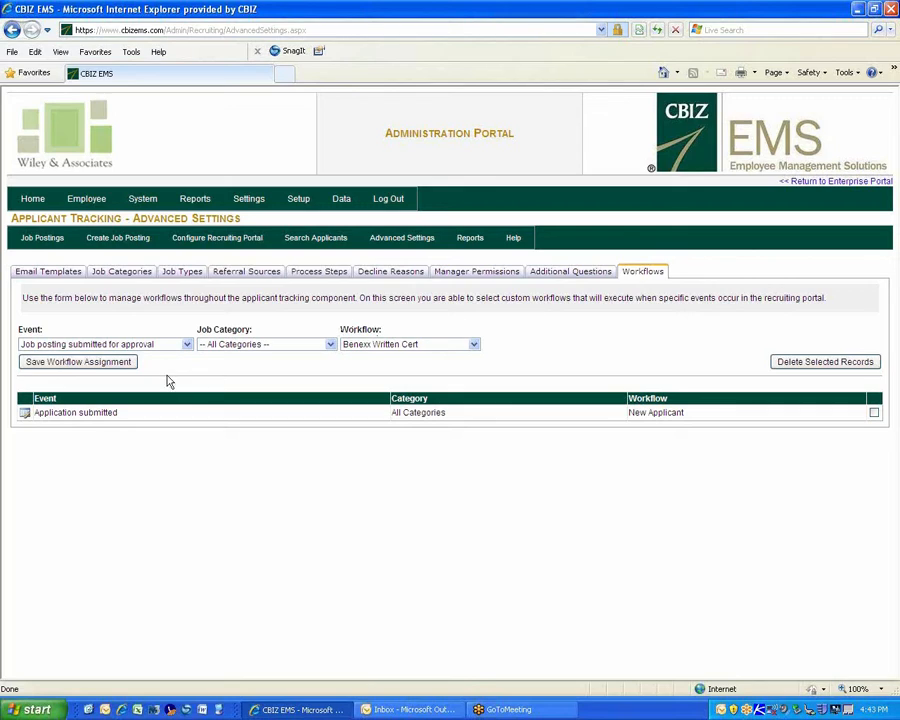
{"action": "left_click", "coordinate": [184, 345]}
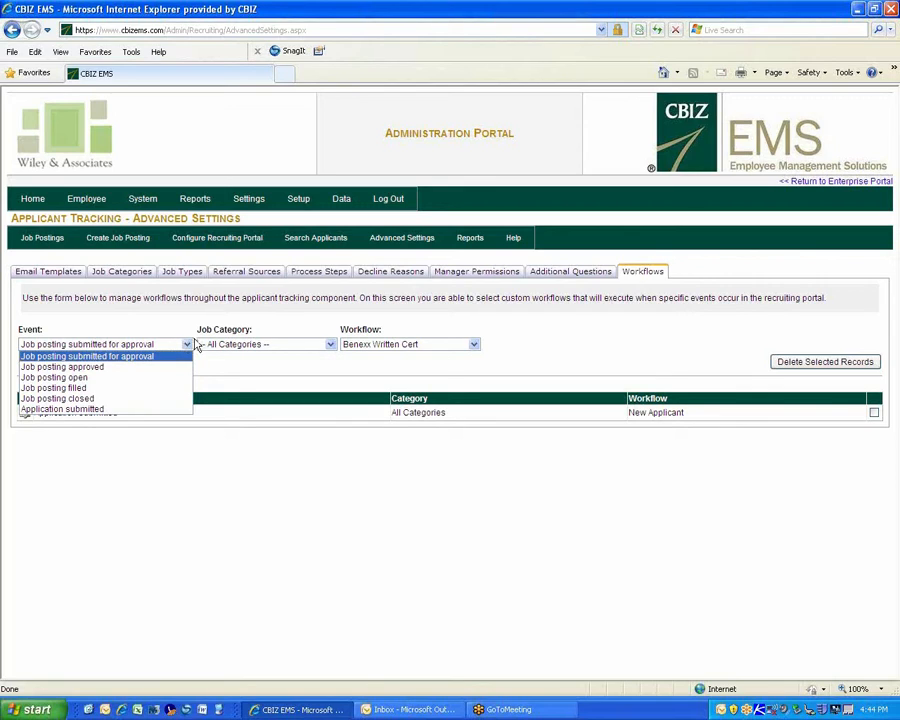
{"action": "left_click", "coordinate": [246, 347]}
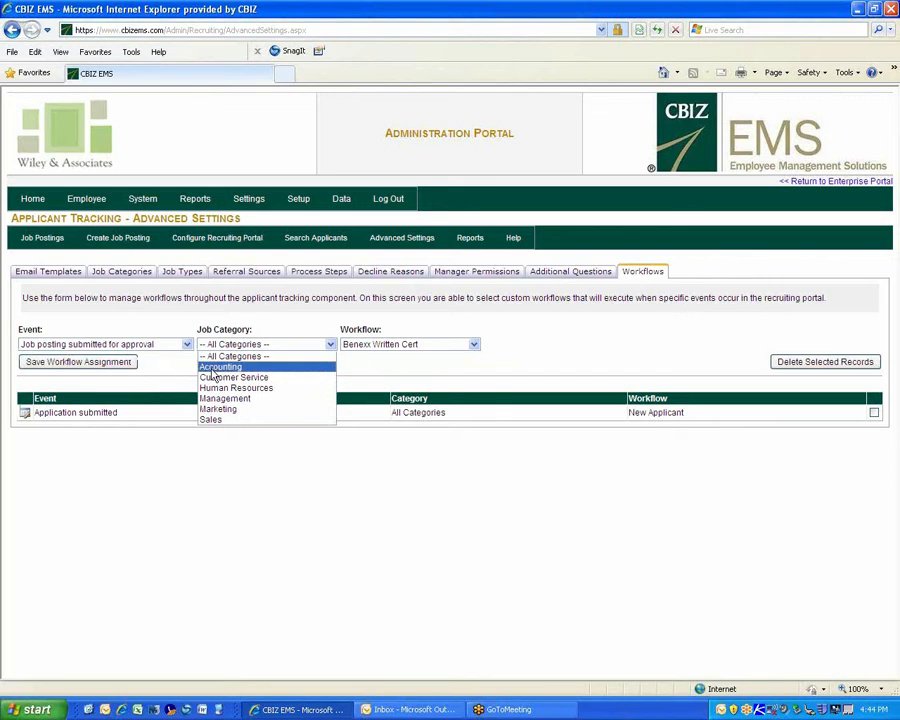
{"action": "left_click", "coordinate": [216, 367]}
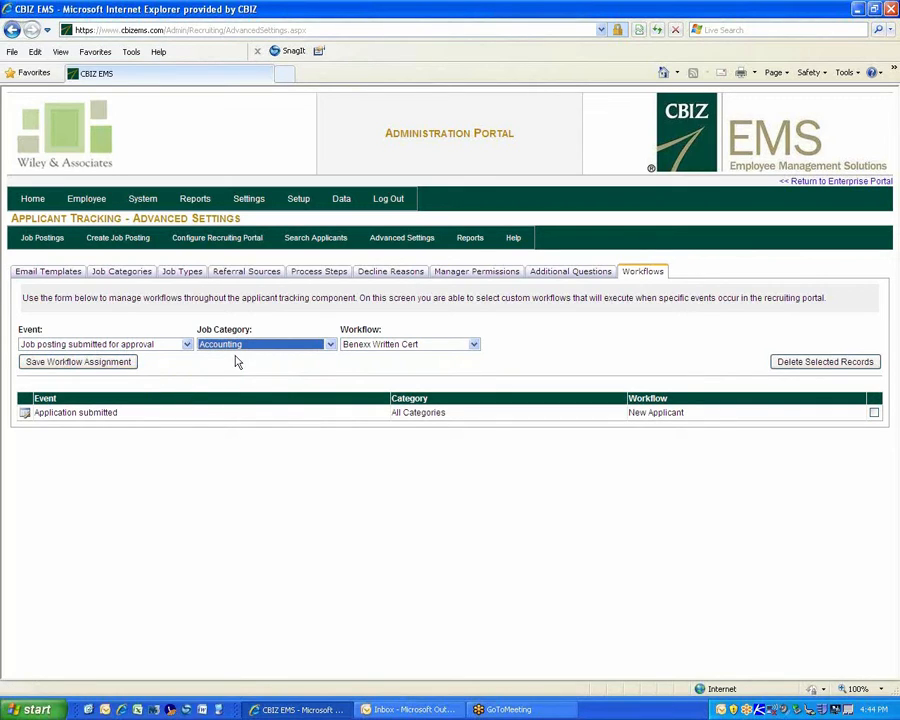
{"action": "left_click", "coordinate": [379, 347]}
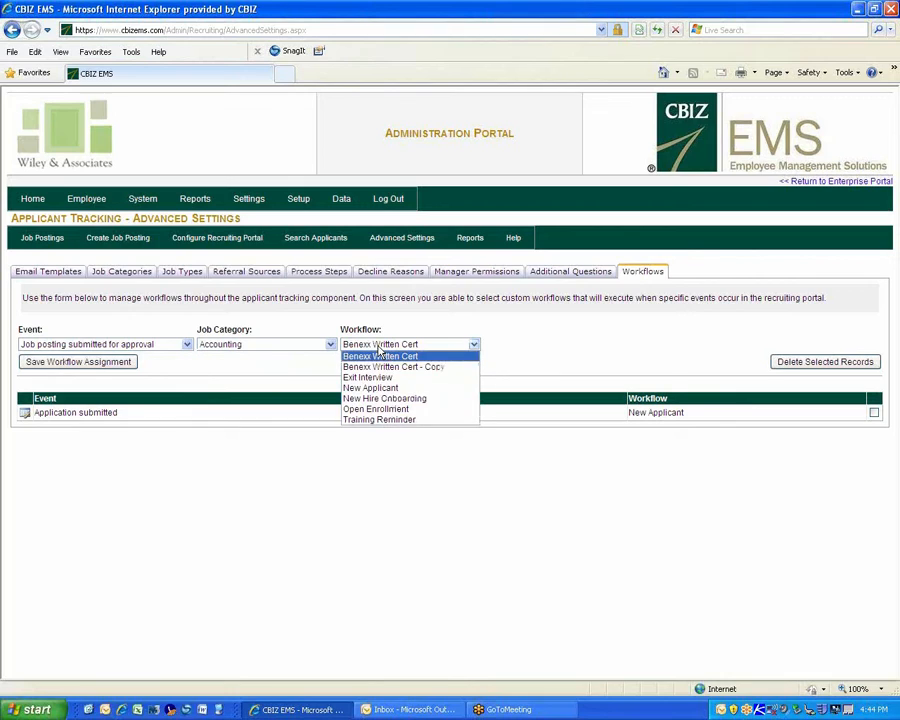
{"action": "left_click", "coordinate": [384, 400]}
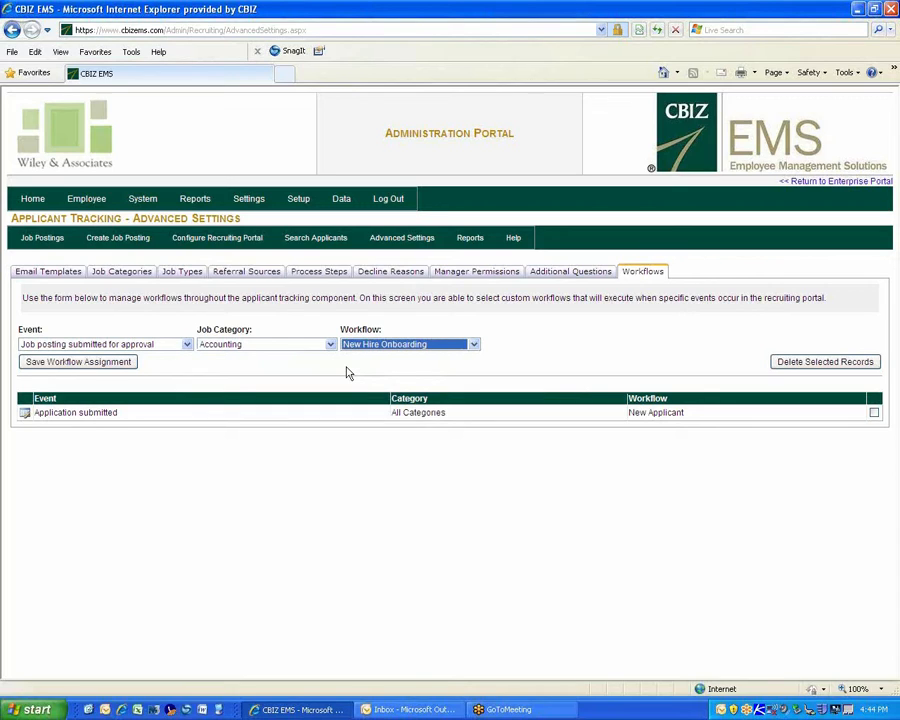
{"action": "left_click", "coordinate": [420, 344]}
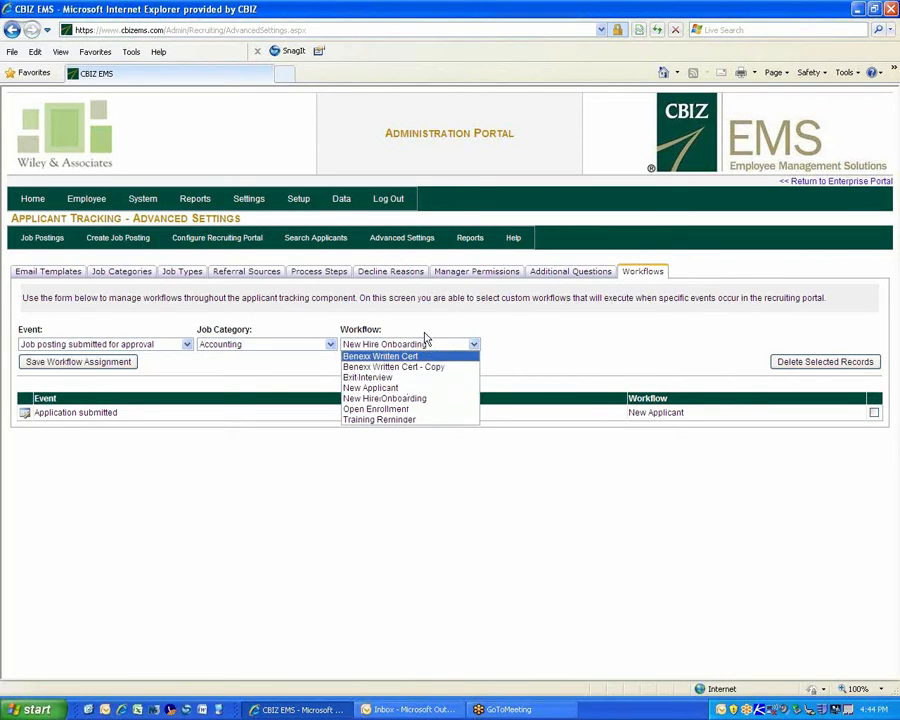
{"action": "left_click", "coordinate": [425, 338]}
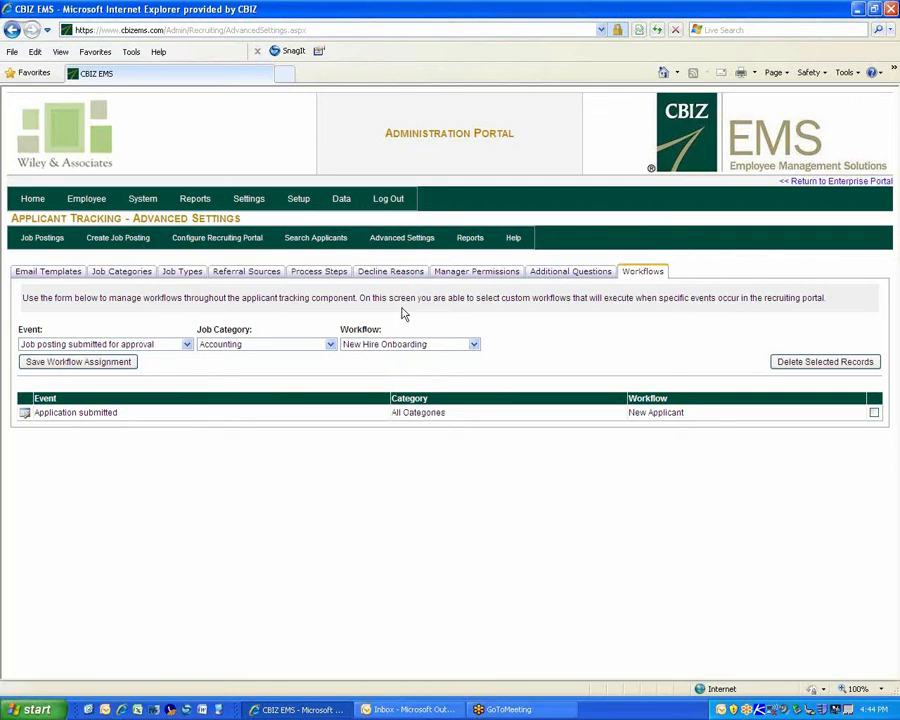
{"action": "left_click", "coordinate": [186, 344]}
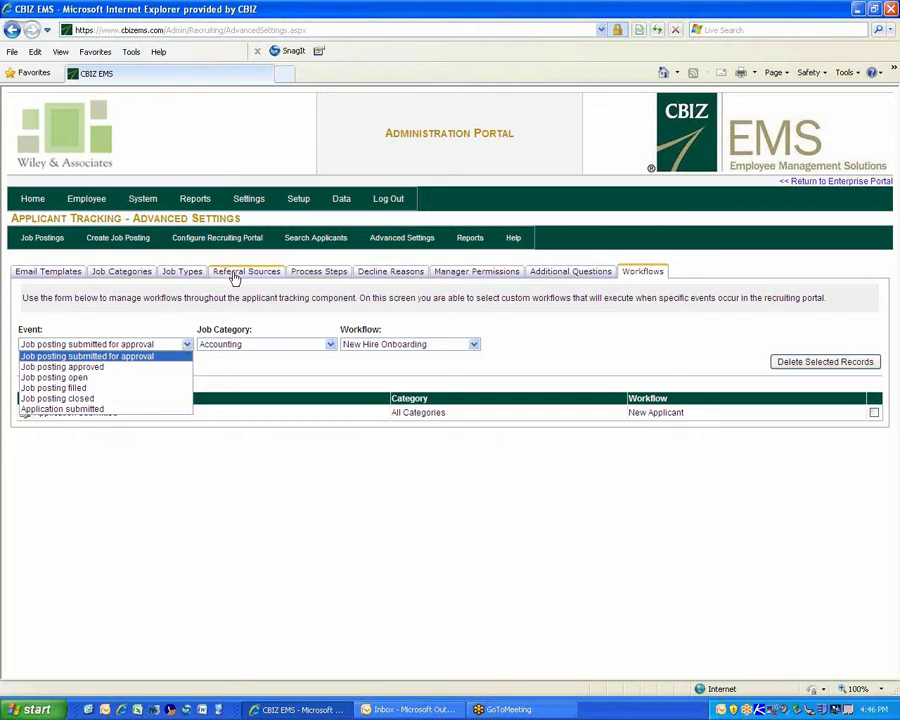
{"action": "left_click", "coordinate": [230, 310]}
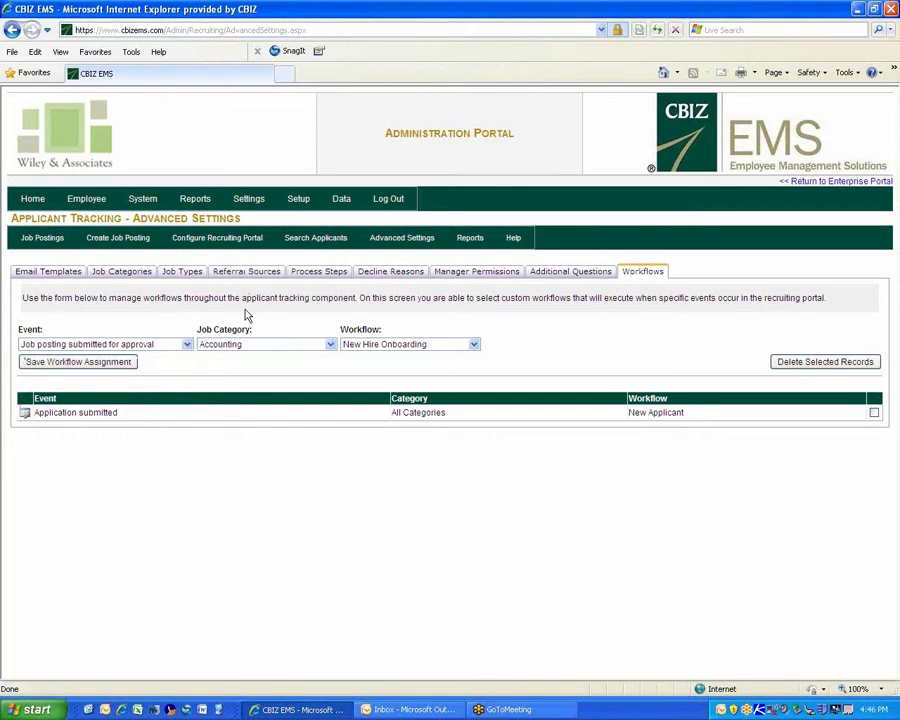